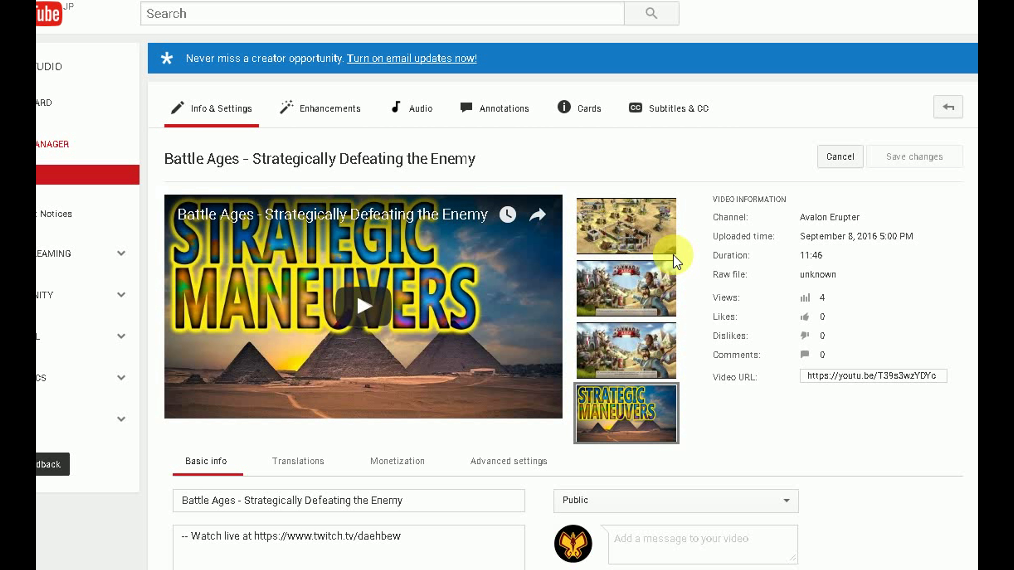
# Remove the "rts" tag from the Battle Ages video's tag list
pyautogui.scroll(-5, 671, 259)
pyautogui.scroll(-4, 675, 264)
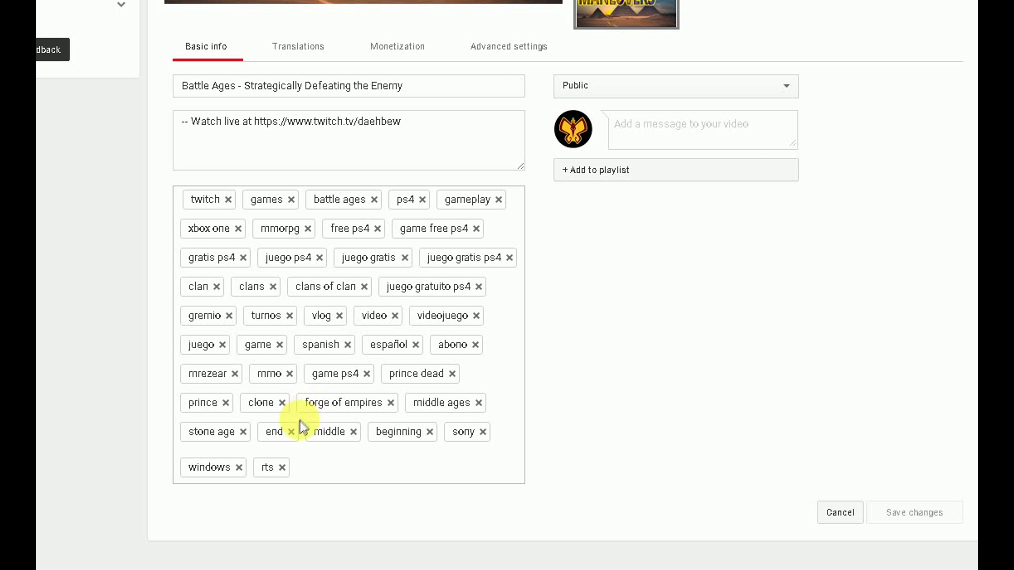
pyautogui.click(282, 468)
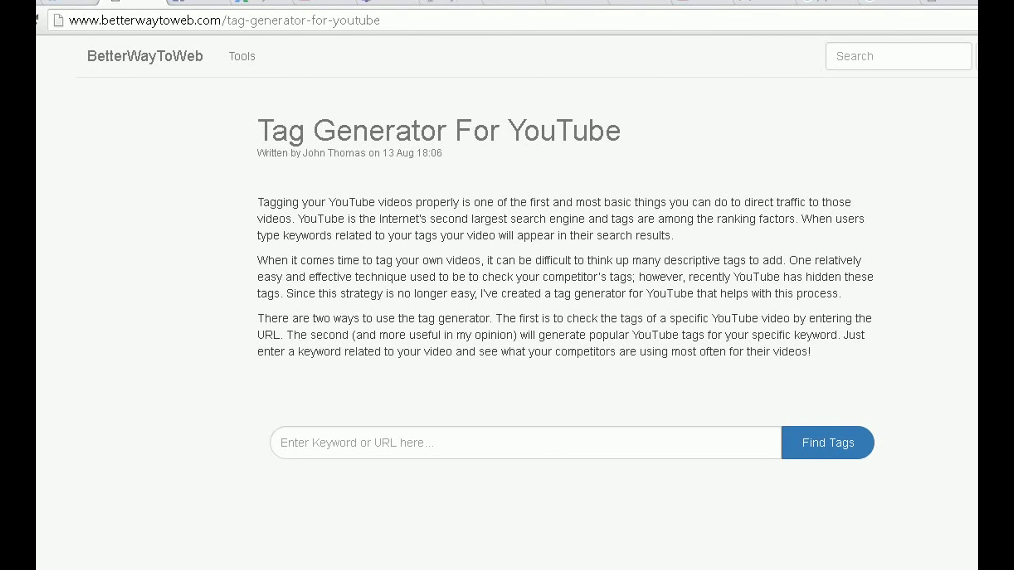
# Search the YouTube tag generator for tags matching the keyword "japanese game"
pyautogui.click(353, 374)
pyautogui.write('jap')
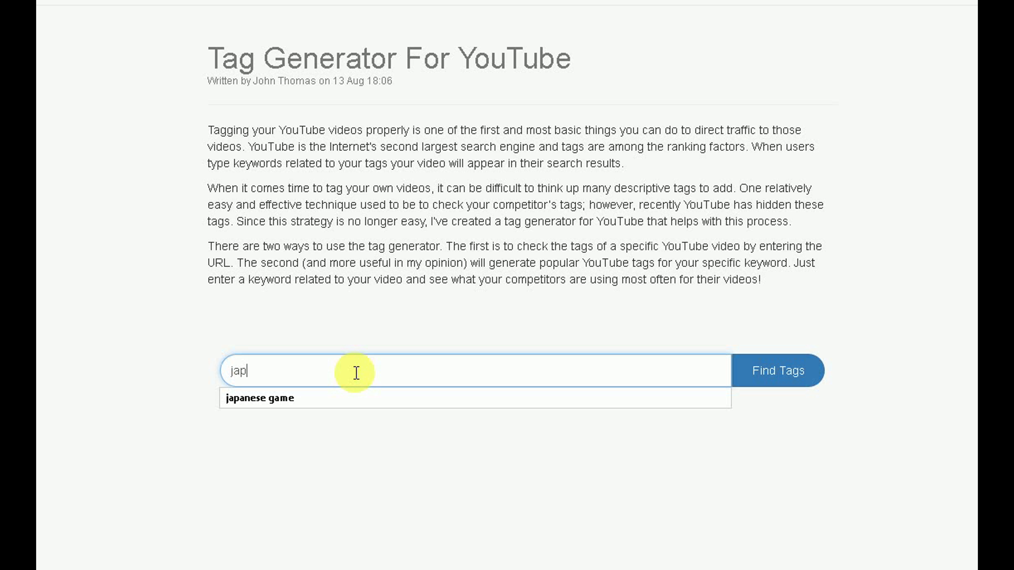
pyautogui.write('anese game')
pyautogui.press('Return')
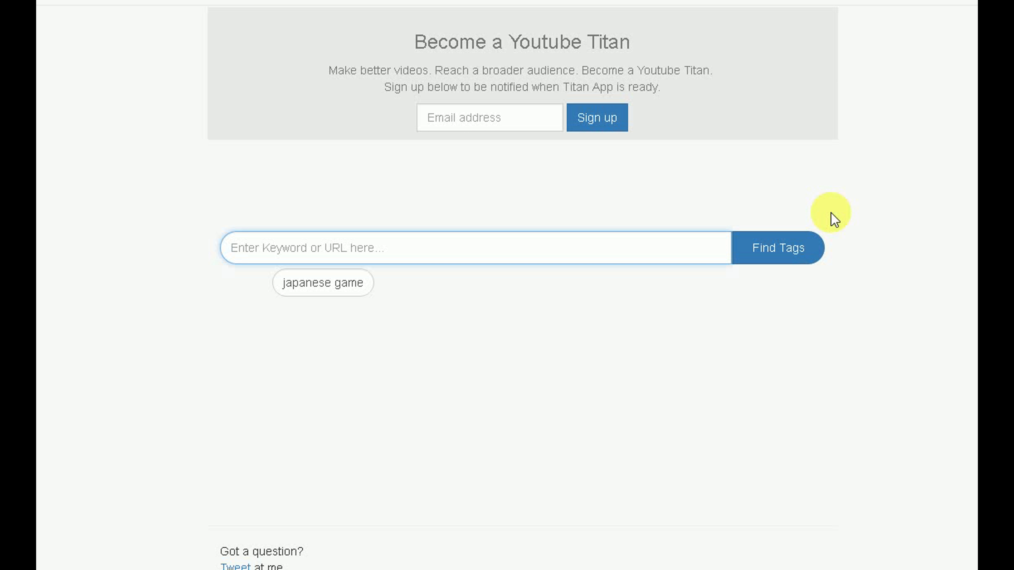
pyautogui.click(264, 390)
pyautogui.click(559, 449)
pyautogui.click(730, 430)
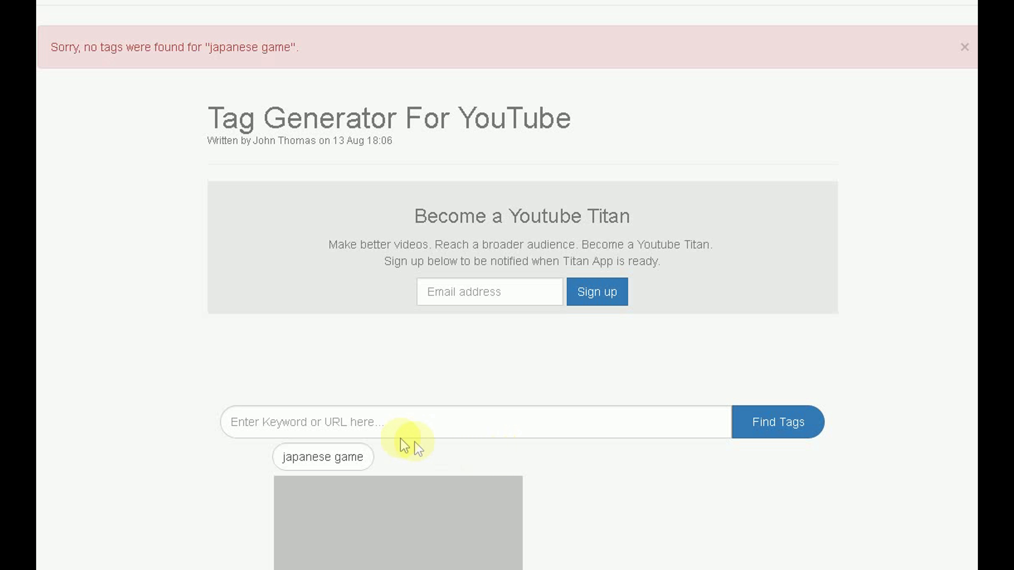
pyautogui.click(407, 435)
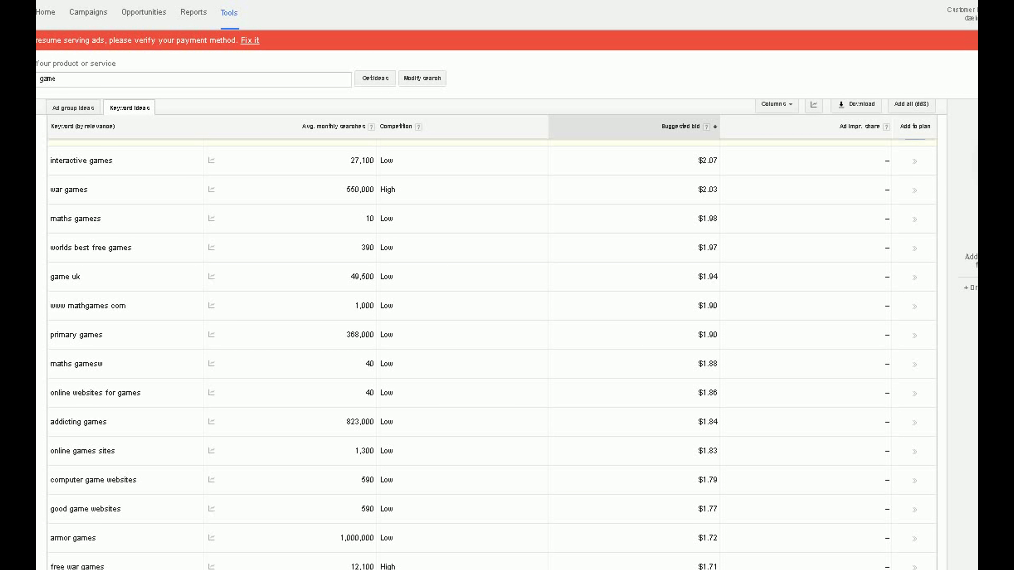
# Get new keyword ideas in Google's Keyword Planner for the product or service "japanese game"
pyautogui.click(232, 14)
pyautogui.click(256, 114)
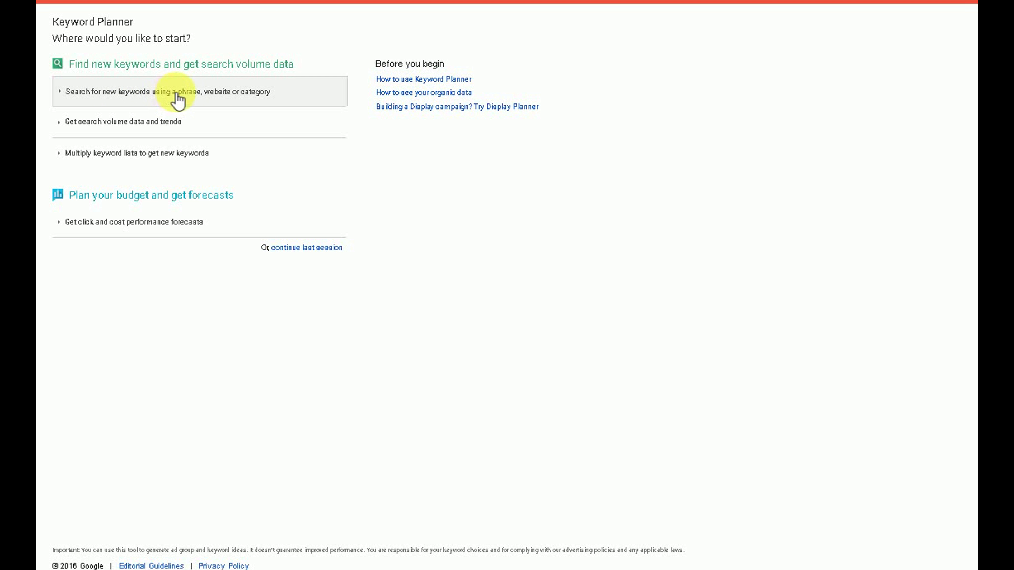
pyautogui.click(228, 100)
pyautogui.click(246, 150)
pyautogui.write('lapanese game')
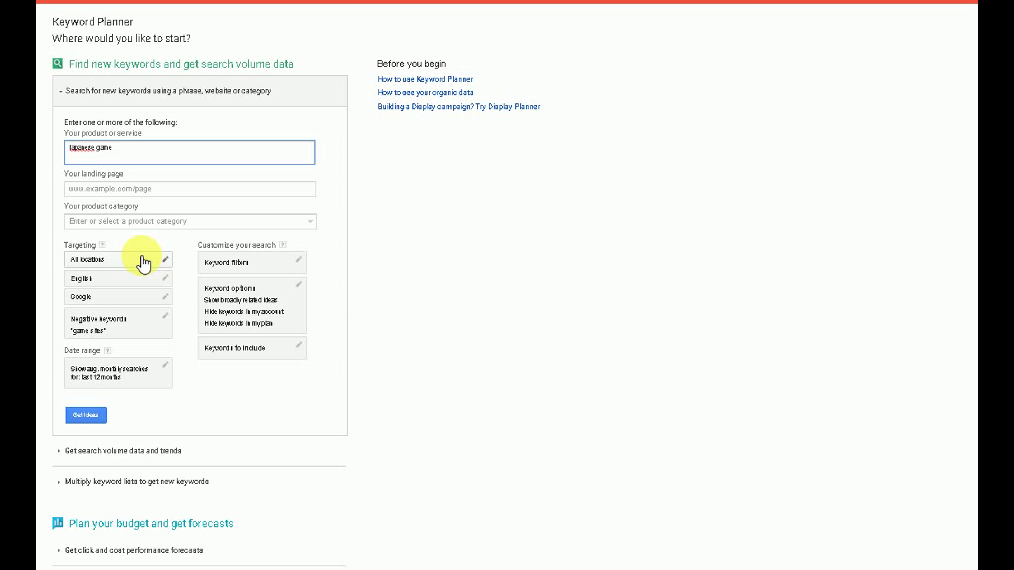
pyautogui.click(88, 419)
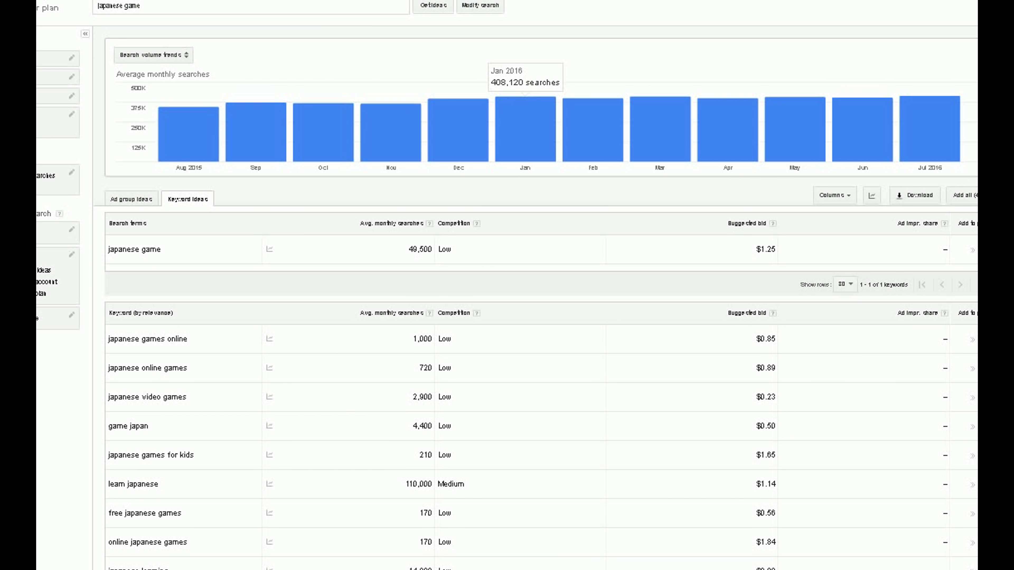
# Review the keyword ideas and sort them by suggested bid, highest first
pyautogui.scroll(-3, 478, 147)
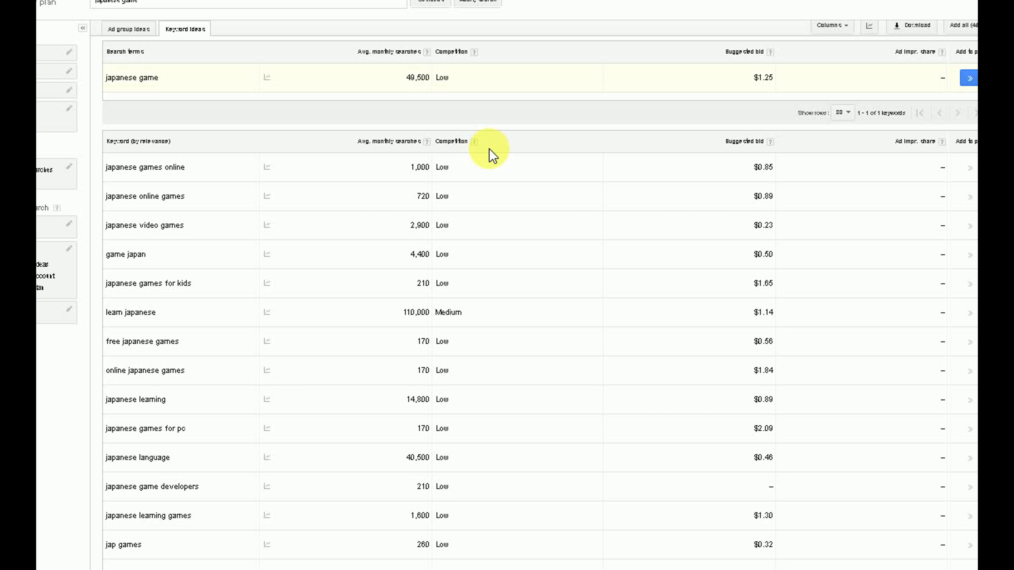
pyautogui.scroll(-6, 475, 176)
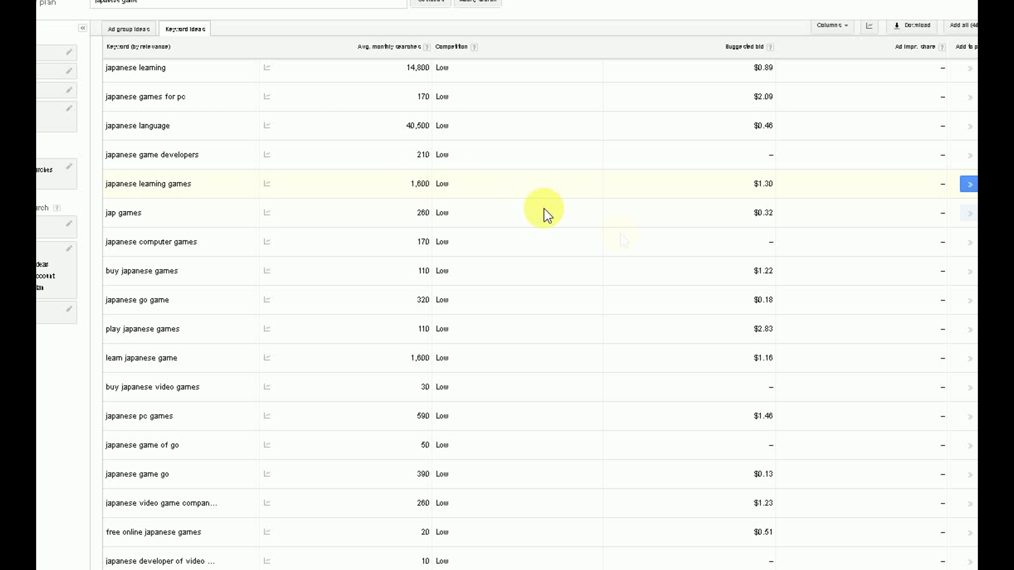
pyautogui.scroll(10, 775, 236)
pyautogui.scroll(2, 775, 241)
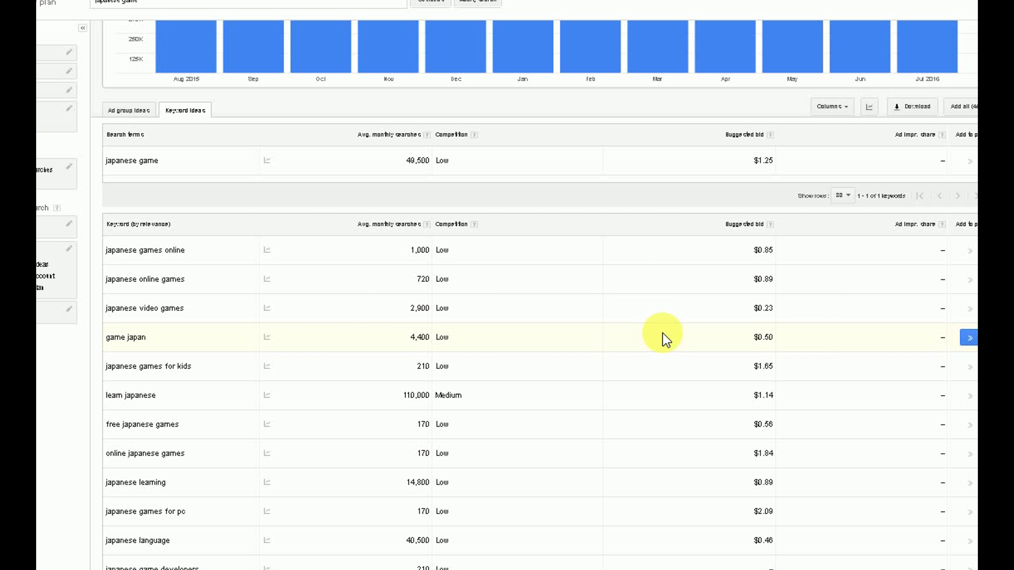
pyautogui.hscroll(3, 507, 285)
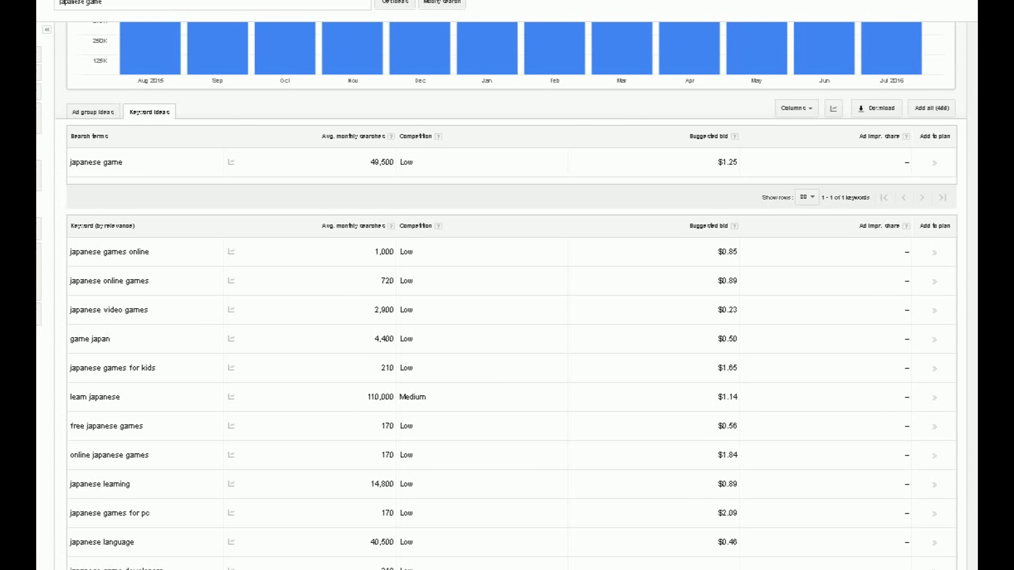
pyautogui.click(717, 224)
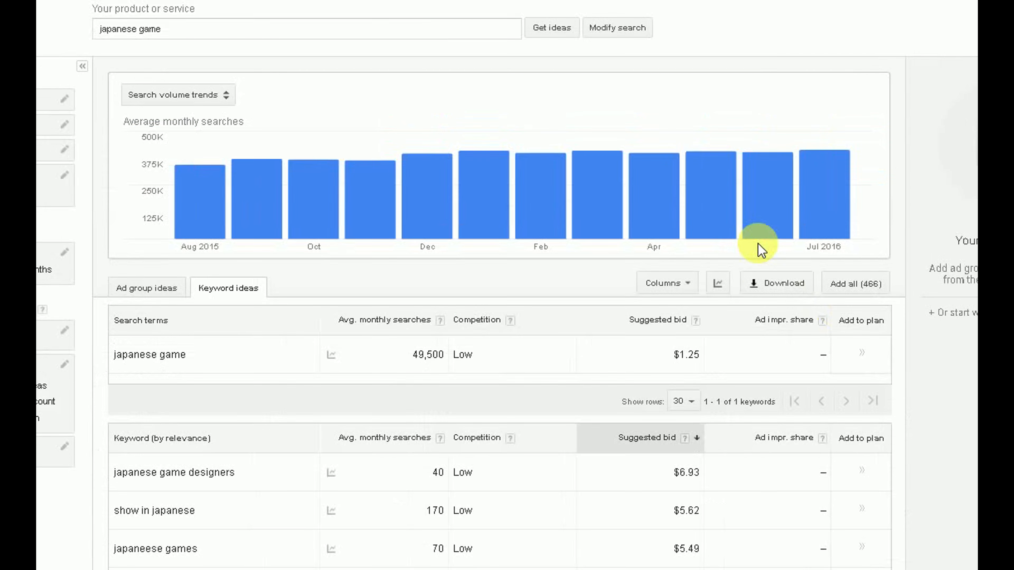
pyautogui.hotkey('ctrl', '+')
pyautogui.scroll(-5, 643, 224)
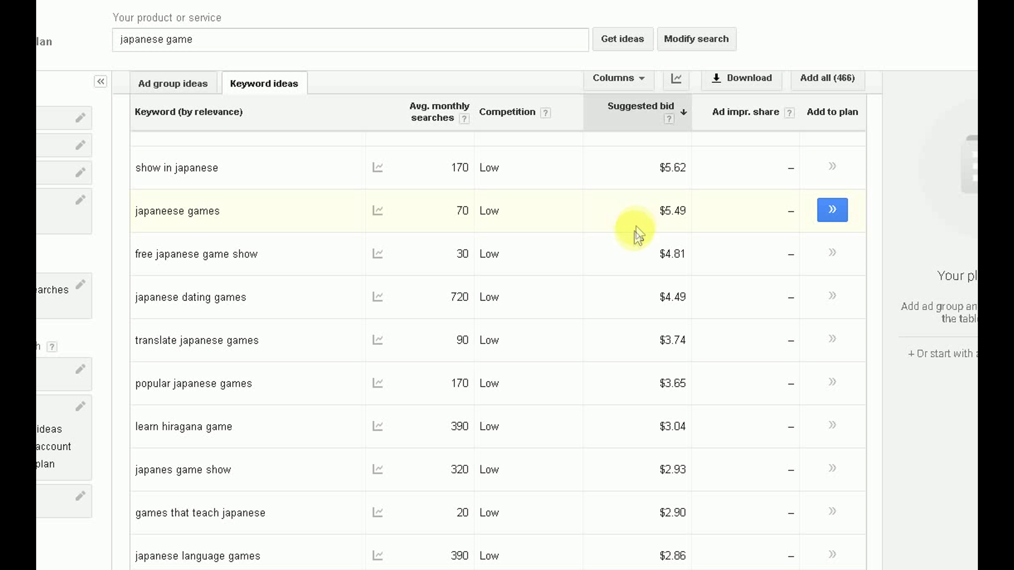
# Sort the keyword ideas by average monthly searches, highest first
pyautogui.click(443, 113)
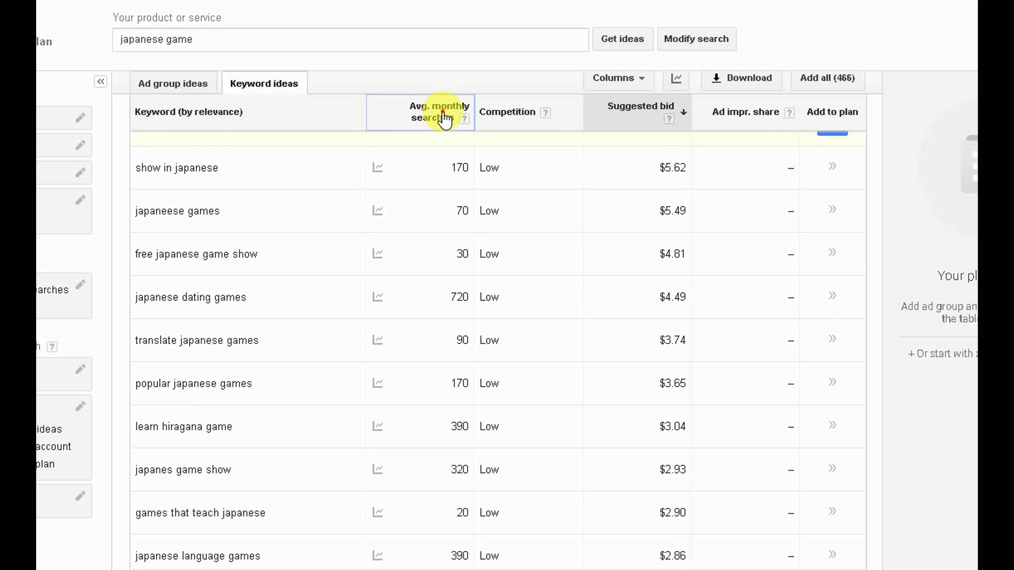
pyautogui.scroll(-5, 543, 215)
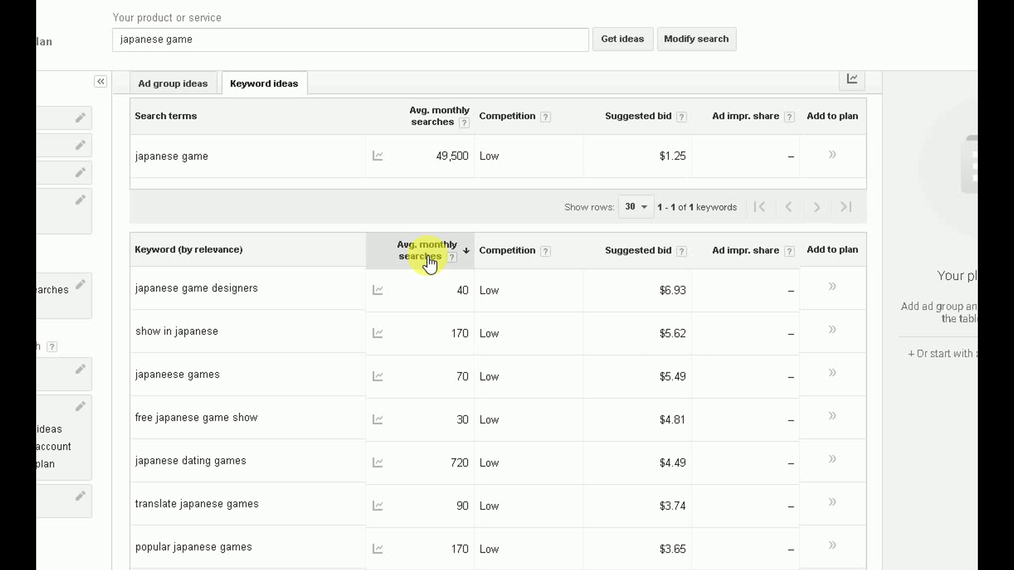
pyautogui.click(431, 262)
pyautogui.scroll(-4, 430, 260)
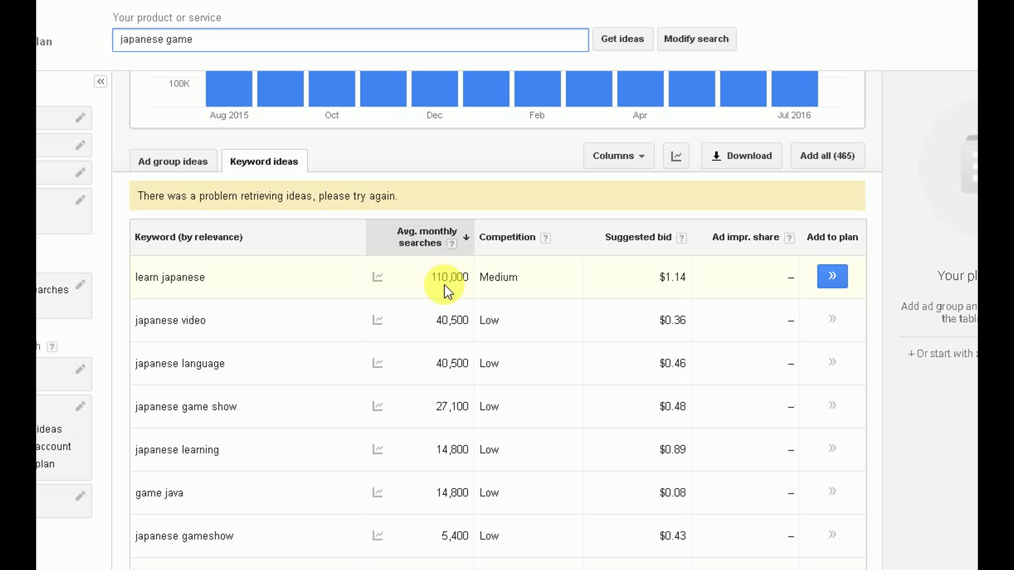
pyautogui.scroll(-1, 466, 279)
pyautogui.scroll(1, 466, 278)
pyautogui.scroll(-1, 467, 279)
pyautogui.scroll(1, 467, 279)
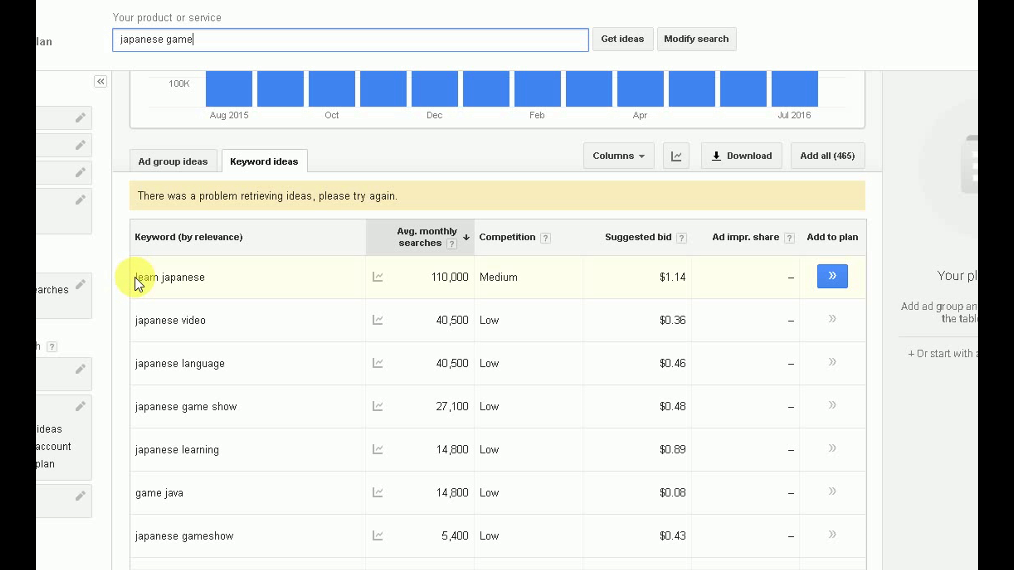
# Select and copy the keyword names from "learn japanese" down to "weird japanese game shows"
pyautogui.moveTo(140, 277); pyautogui.dragTo(247, 284)
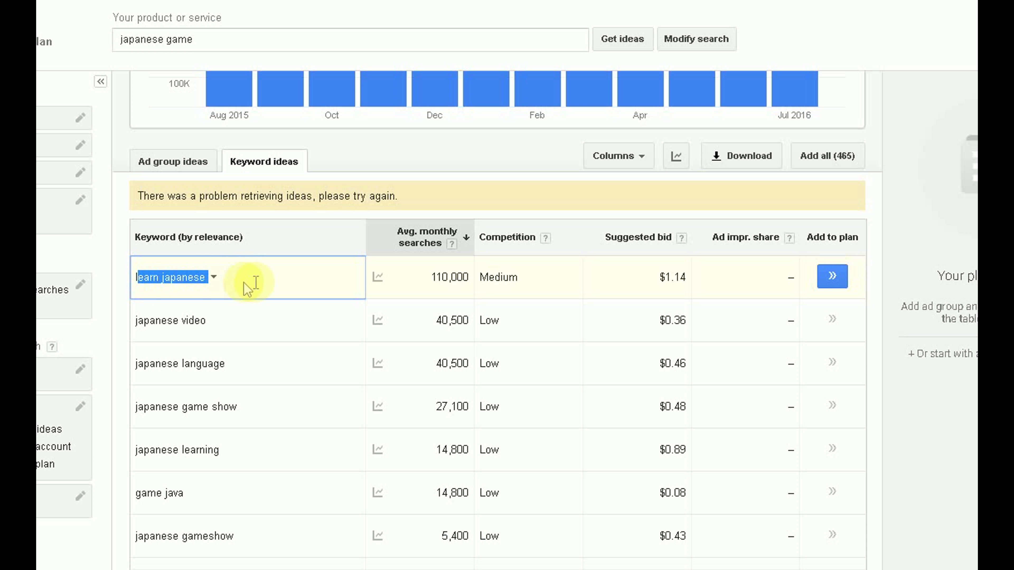
pyautogui.moveTo(135, 276); pyautogui.dragTo(255, 354)
pyautogui.moveTo(239, 312); pyautogui.dragTo(199, 469)
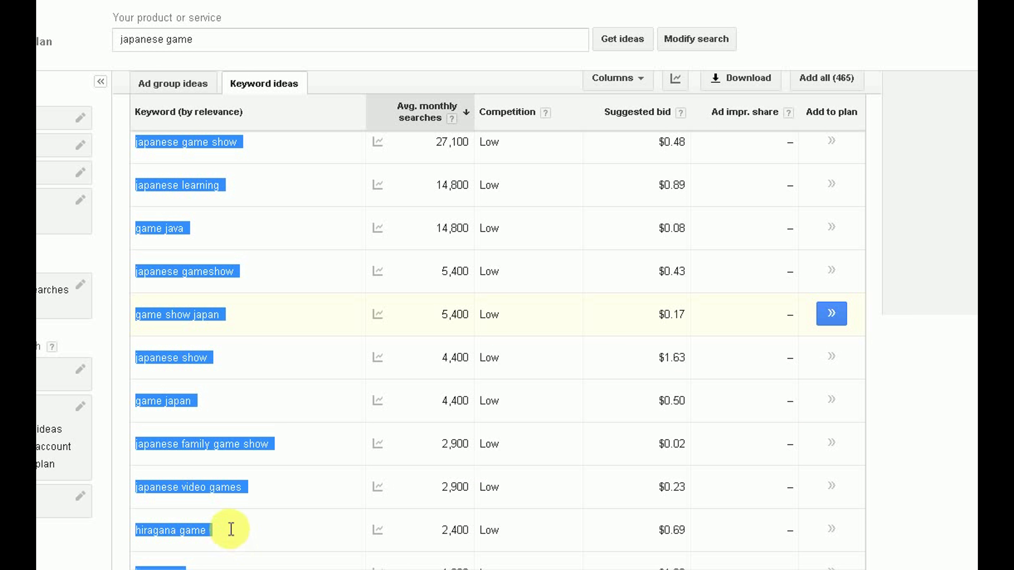
pyautogui.moveTo(231, 530); pyautogui.dragTo(274, 533)
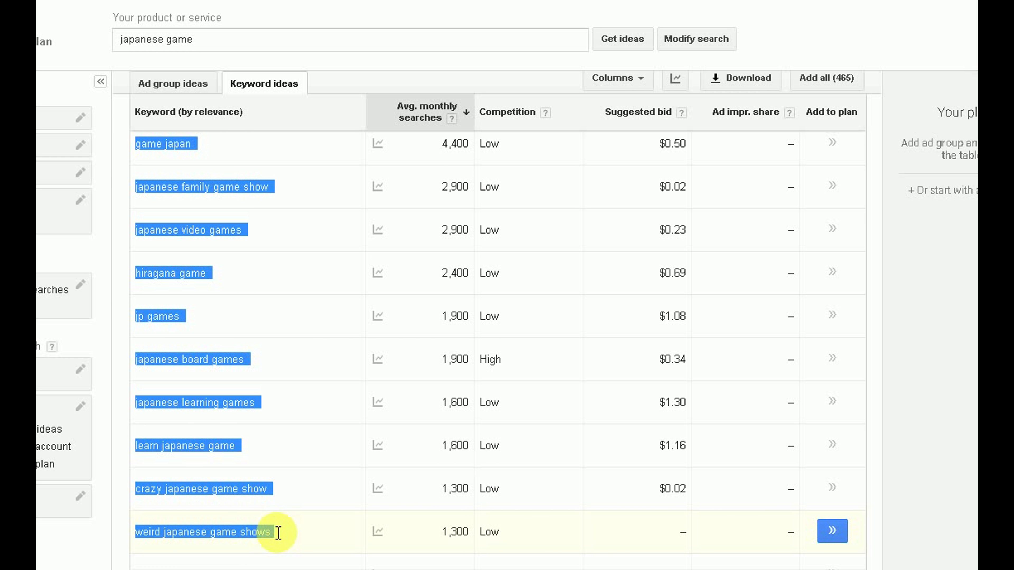
pyautogui.scroll(15, 267, 249)
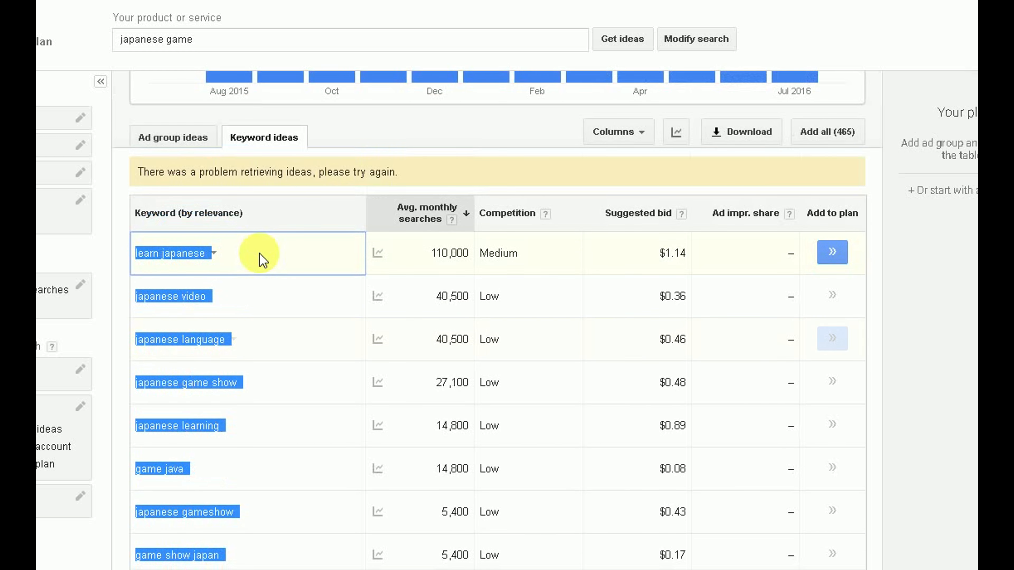
pyautogui.scroll(-4, 238, 324)
pyautogui.scroll(-4, 232, 337)
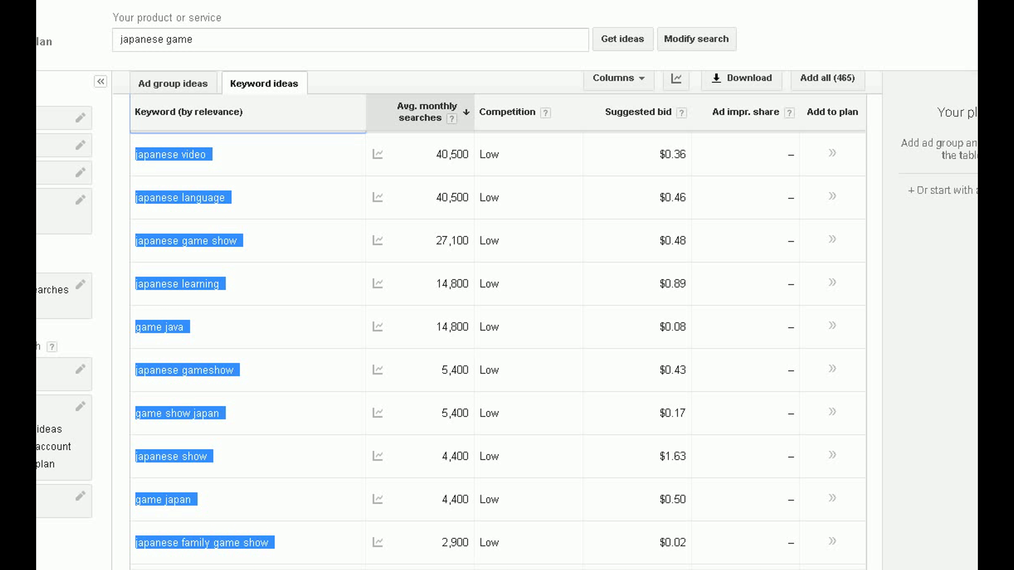
# Switch to the YouTube video editor, try pasting the copied keywords after the "windows" tag, and remove the pasted tag
pyautogui.hotkey('ctrl', 'Tab')
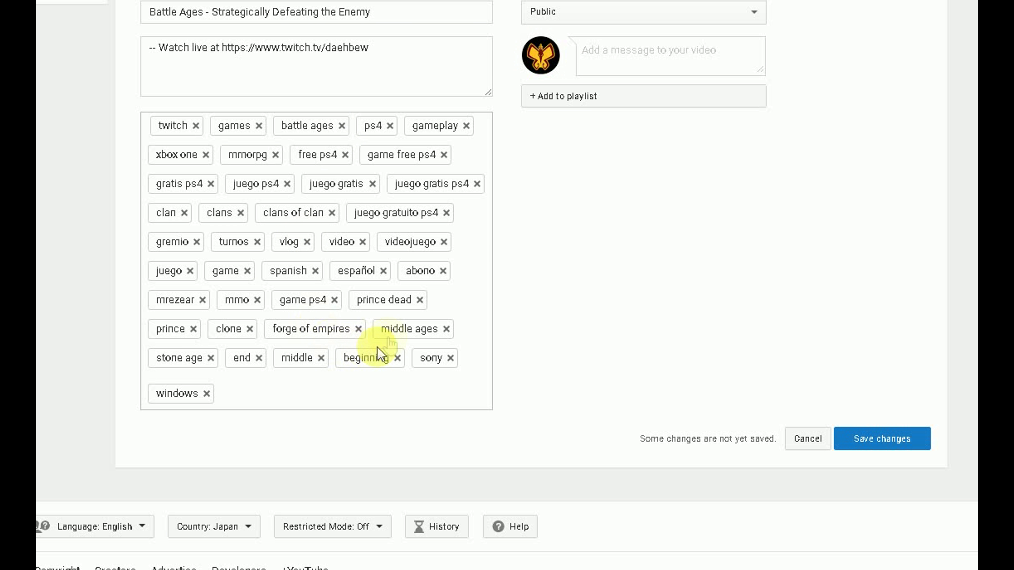
pyautogui.click(234, 402)
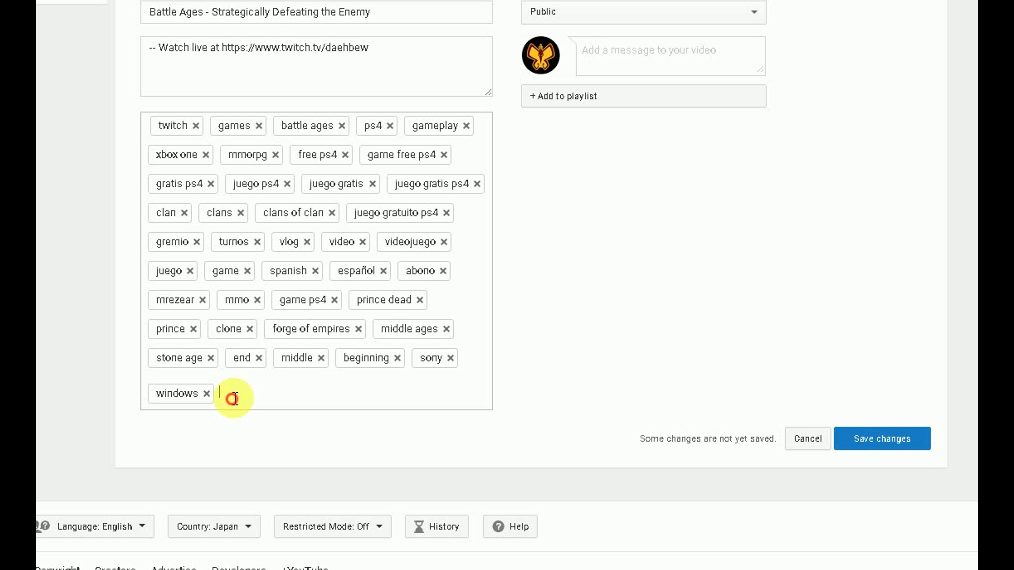
pyautogui.hotkey('ctrl', 'v')
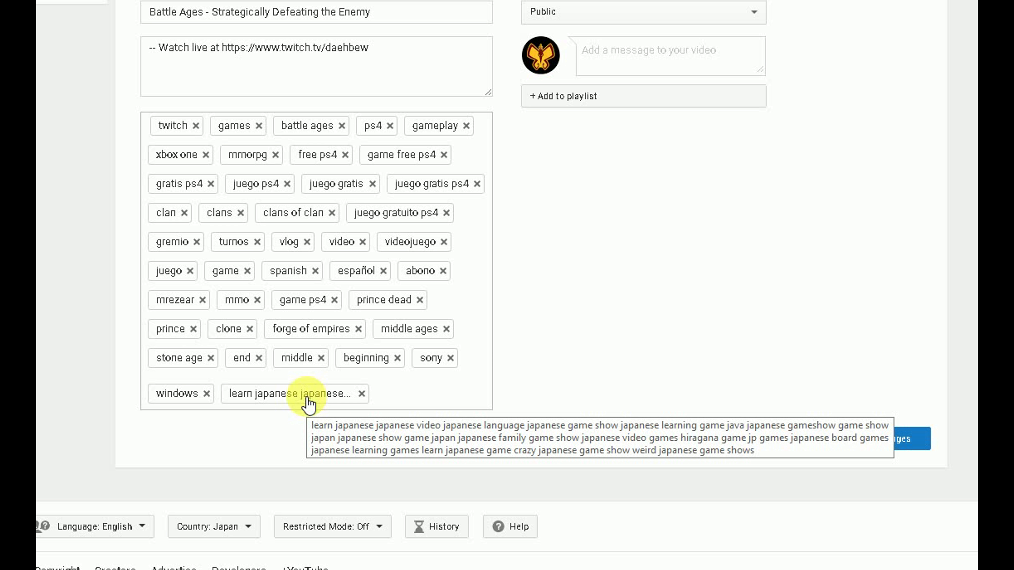
pyautogui.click(362, 393)
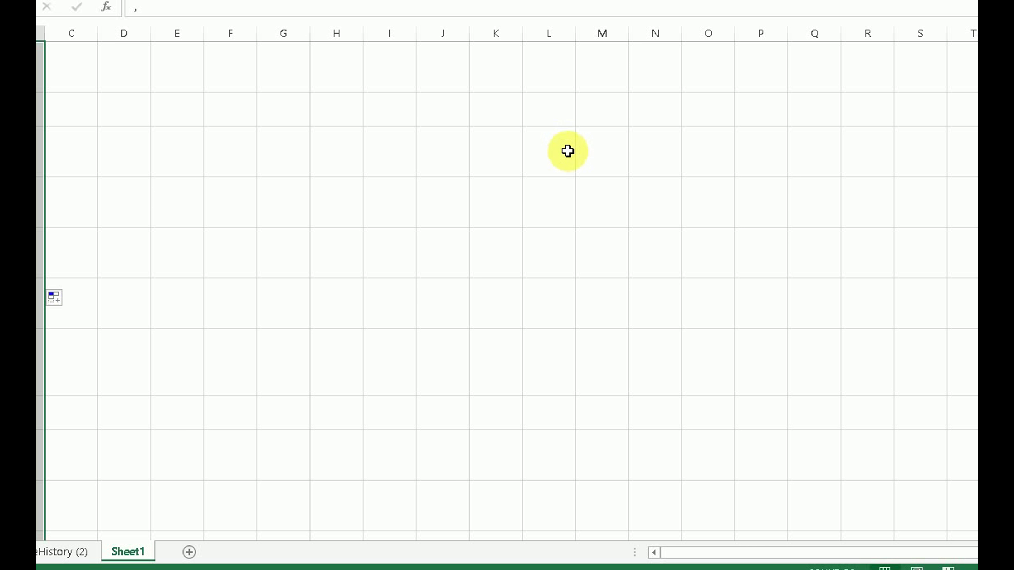
# Switch to Excel, paste the copied keywords from the top cell of column H on Sheet1 downward, and widen the column
pyautogui.click(453, 160)
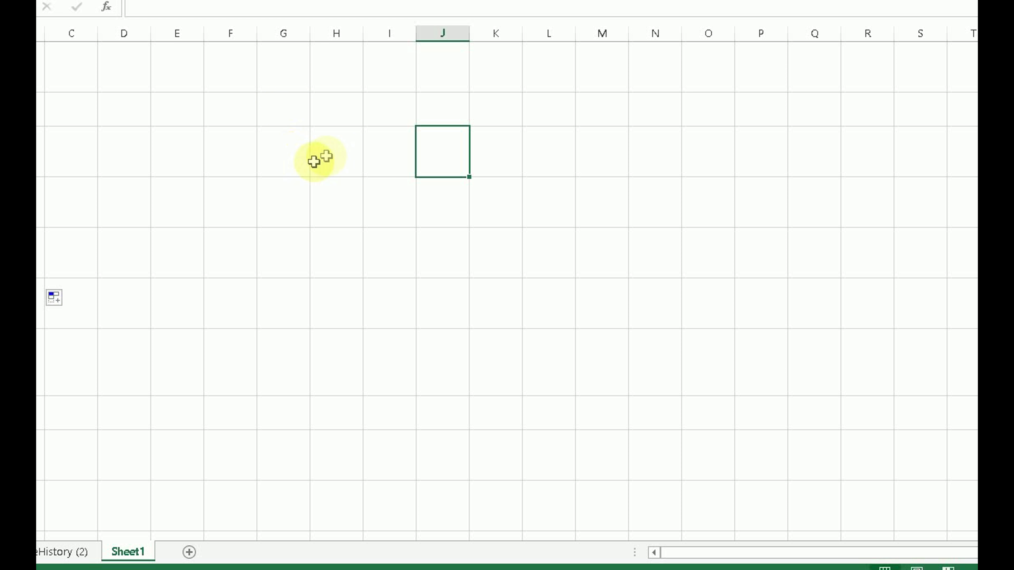
pyautogui.click(338, 71)
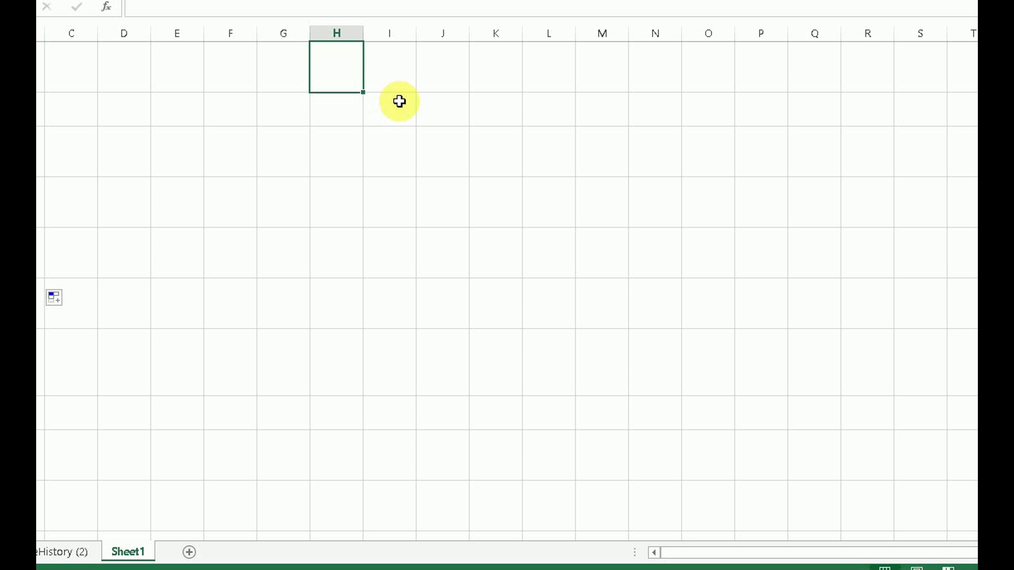
pyautogui.hotkey('ctrl', 'v')
pyautogui.moveTo(366, 32); pyautogui.dragTo(403, 32)
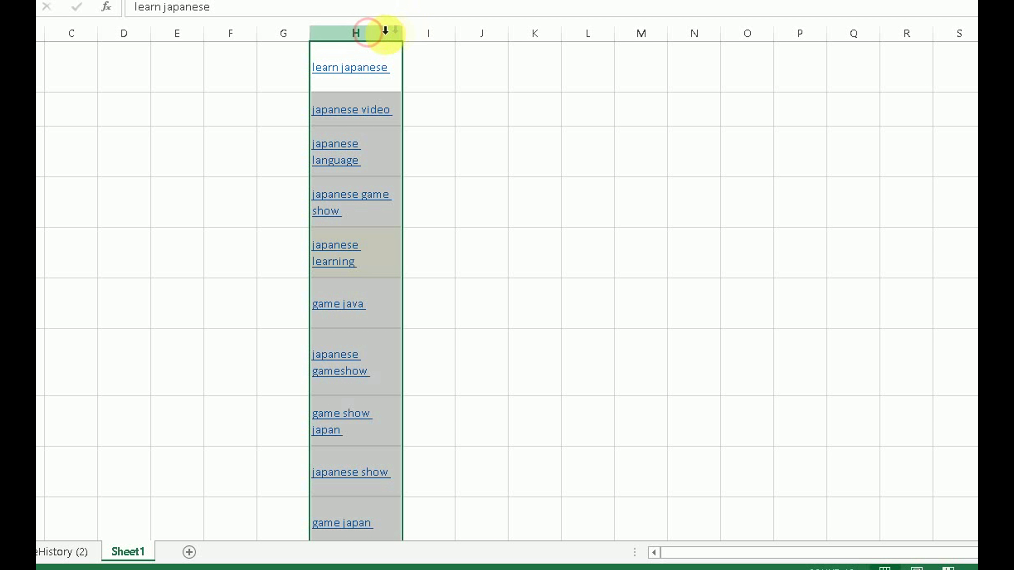
pyautogui.scroll(-3, 374, 193)
pyautogui.scroll(1, 374, 192)
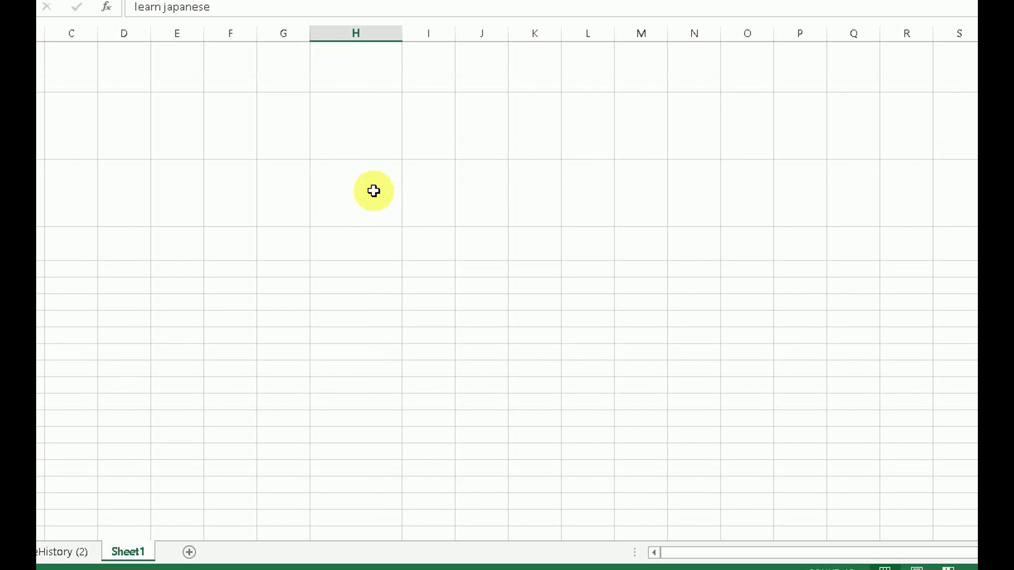
pyautogui.scroll(2, 377, 216)
# Enter a comma in column I beside "learn japanese" and fill it down through the "weird japanese game shows" row
pyautogui.click(430, 64)
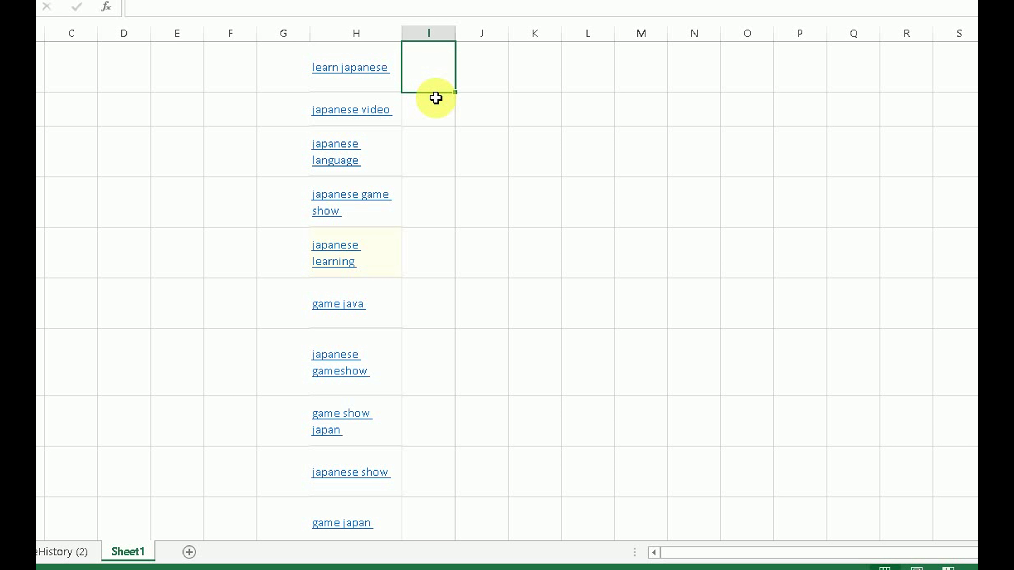
pyautogui.write(',')
pyautogui.press('Return')
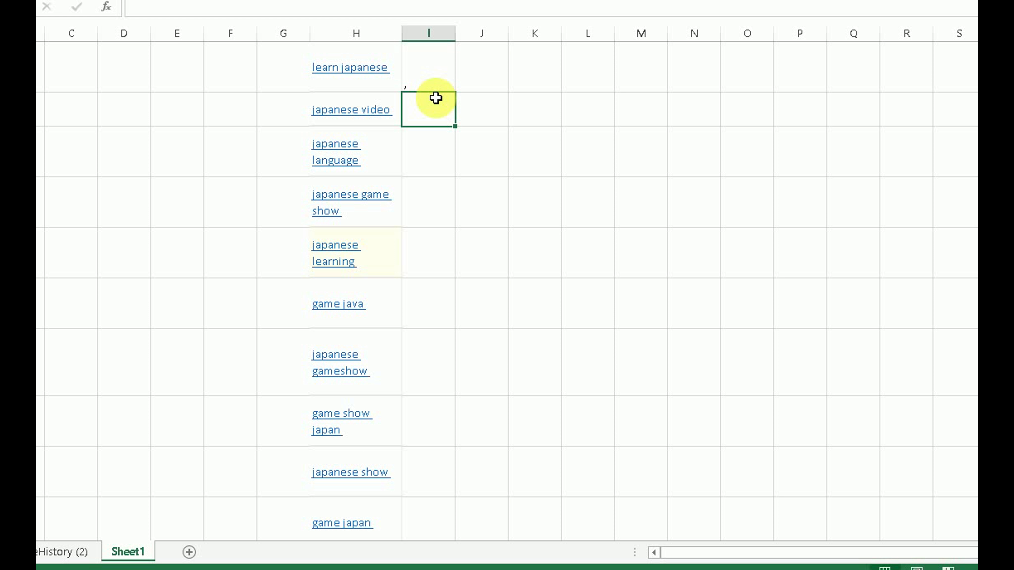
pyautogui.click(436, 87)
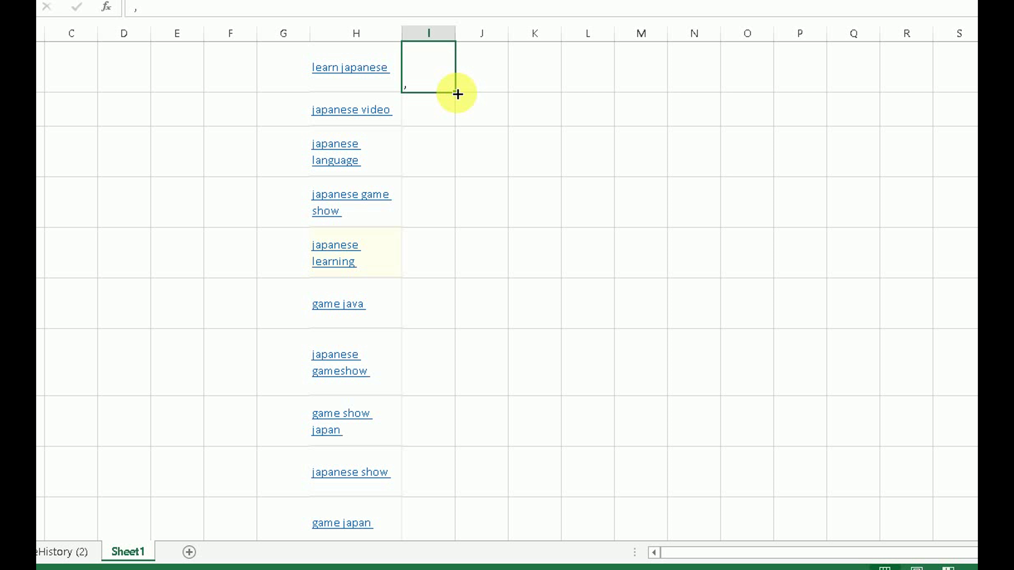
pyautogui.moveTo(457, 94); pyautogui.dragTo(424, 257)
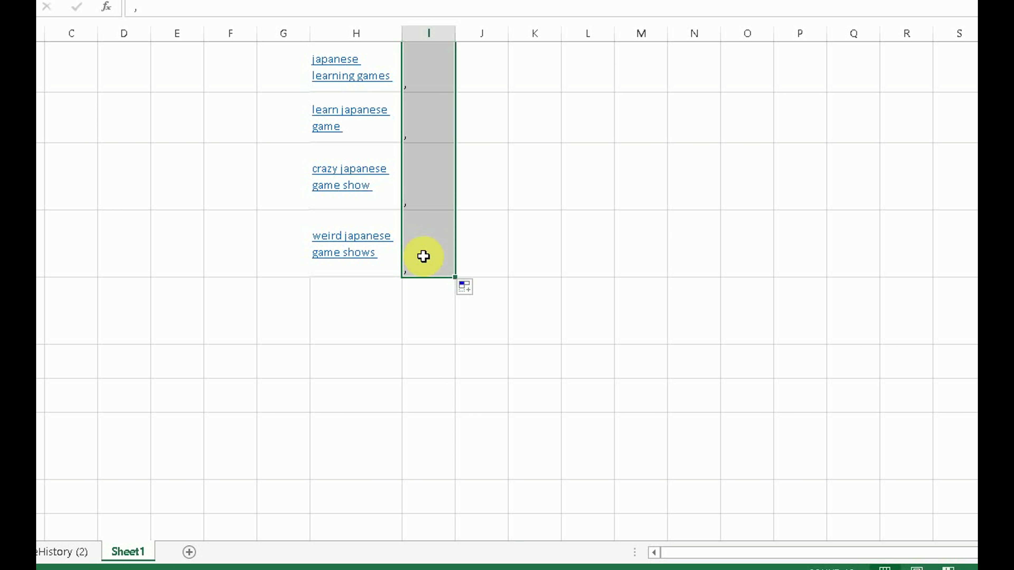
pyautogui.click(549, 255)
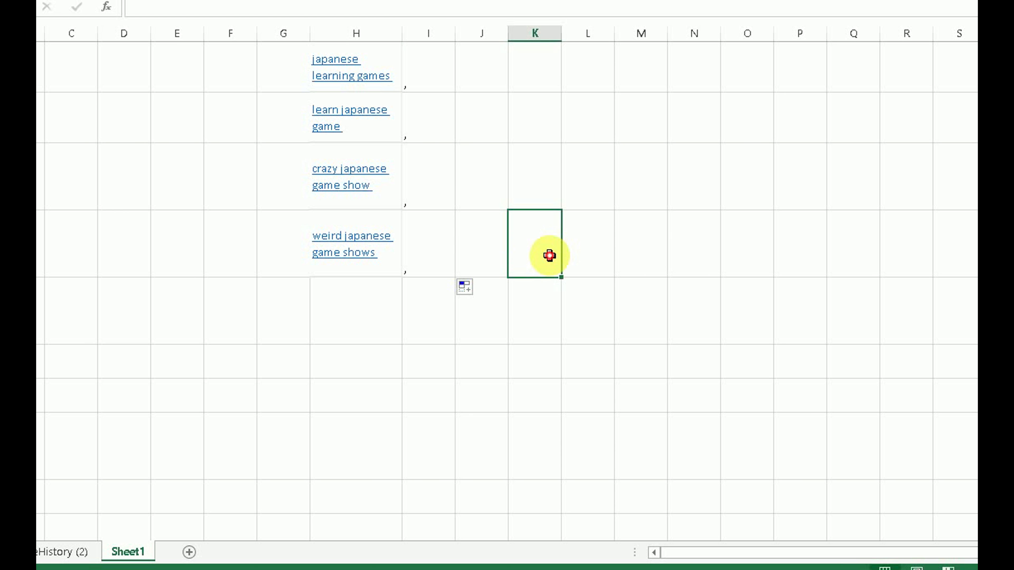
pyautogui.click(465, 287)
pyautogui.click(405, 315)
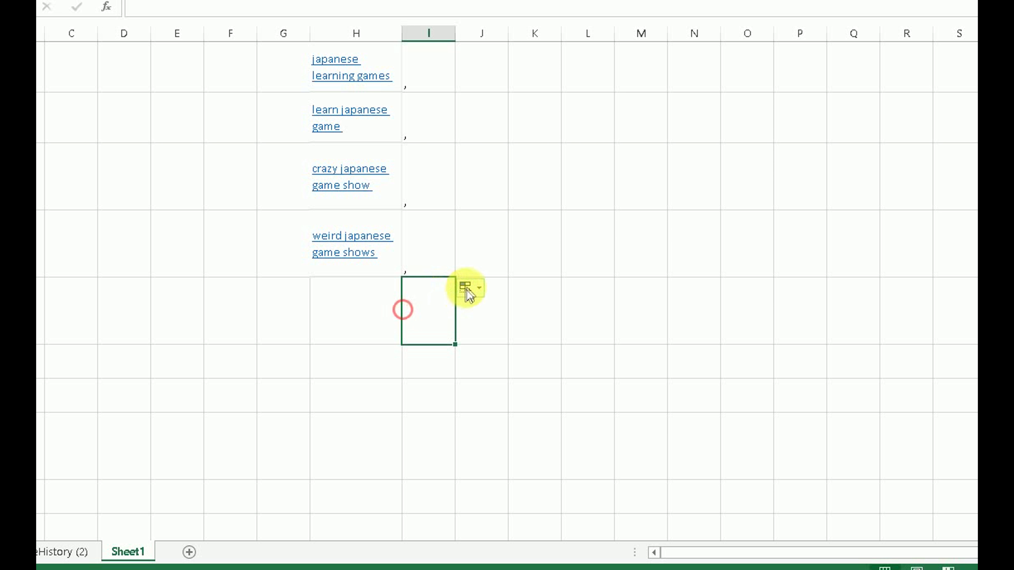
pyautogui.click(467, 288)
pyautogui.click(531, 247)
pyautogui.click(468, 288)
pyautogui.click(509, 308)
pyautogui.click(483, 162)
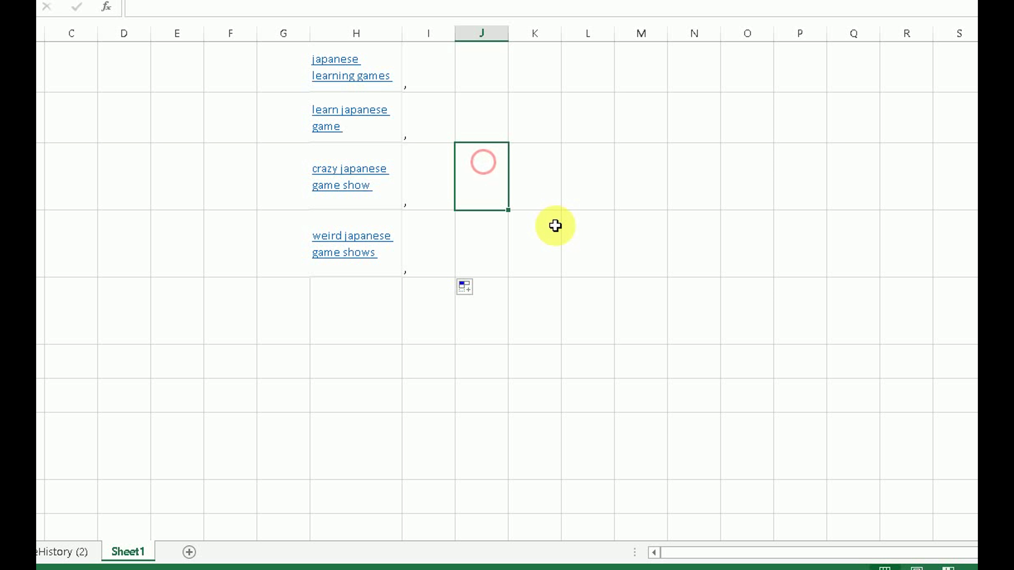
# Select and copy the keywords in column H with their commas in column I, from "learn japanese" down to "weird japanese game shows"
pyautogui.scroll(5, 452, 268)
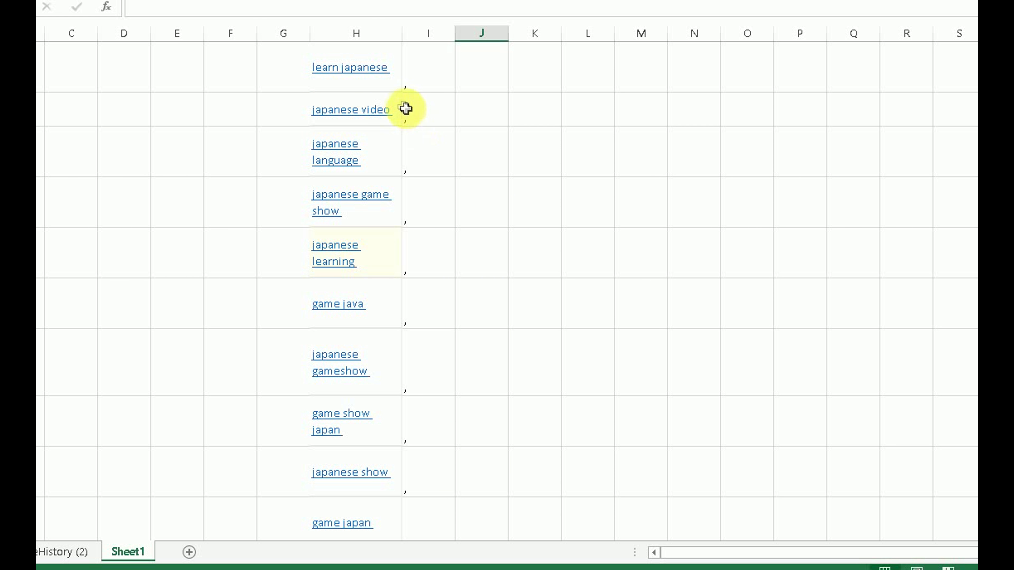
pyautogui.moveTo(381, 76); pyautogui.dragTo(424, 430)
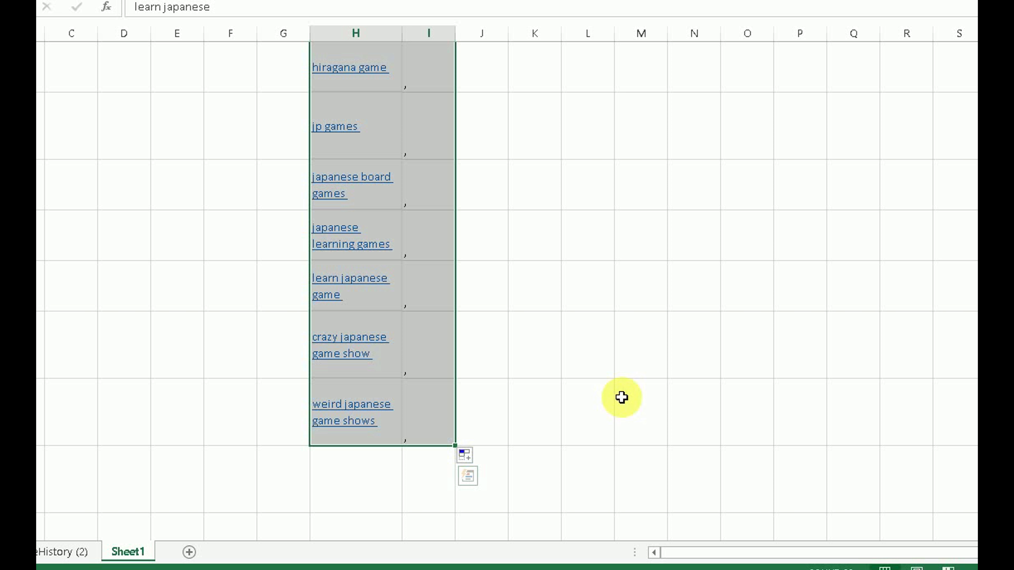
pyautogui.hotkey('ctrl', 'c')
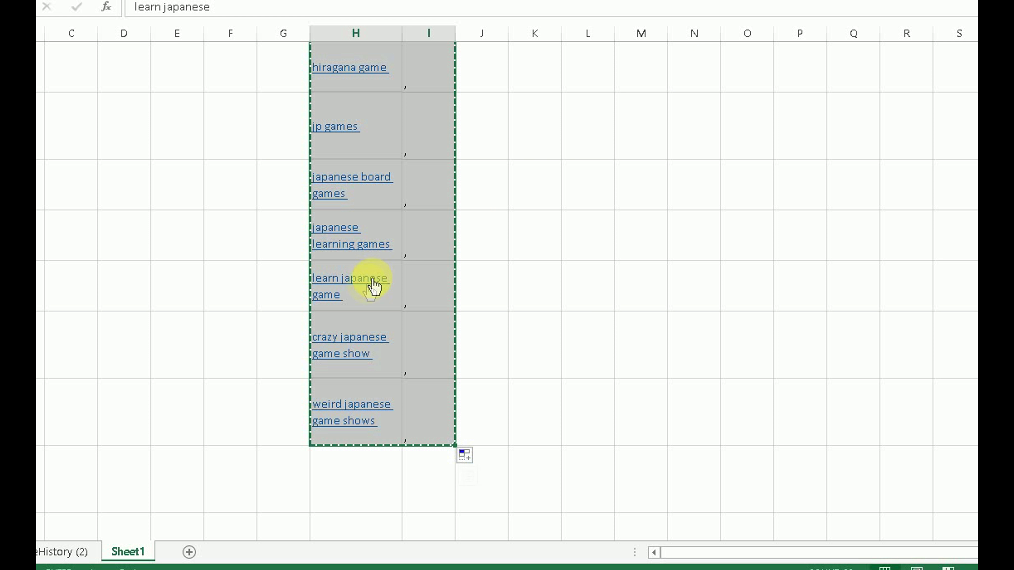
# Switch to the YouTube video editor and paste the comma-separated keywords as tags after the "windows" tag
pyautogui.hotkey('alt', 'Tab')
pyautogui.click(285, 428)
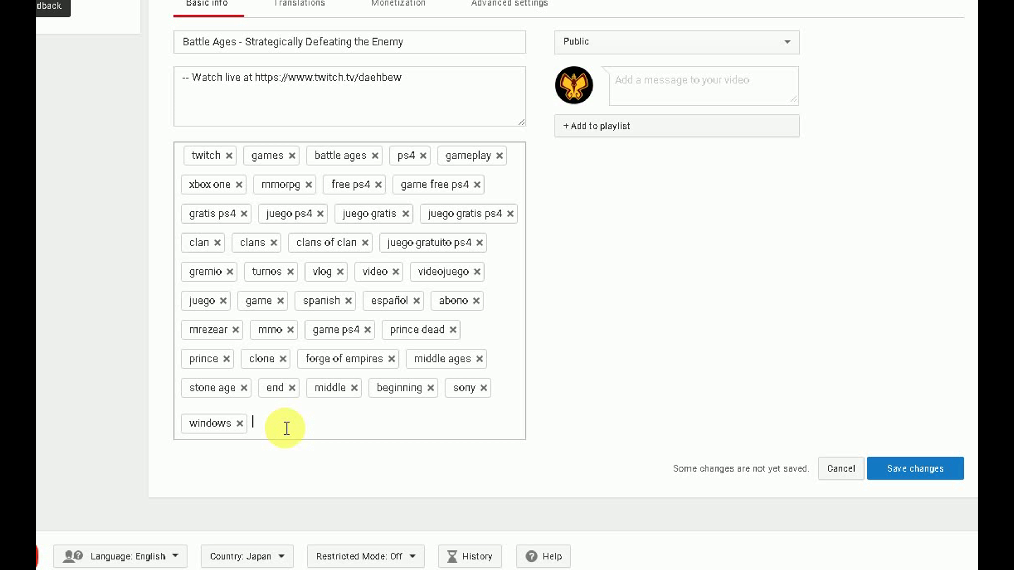
pyautogui.hotkey('ctrl', 'v')
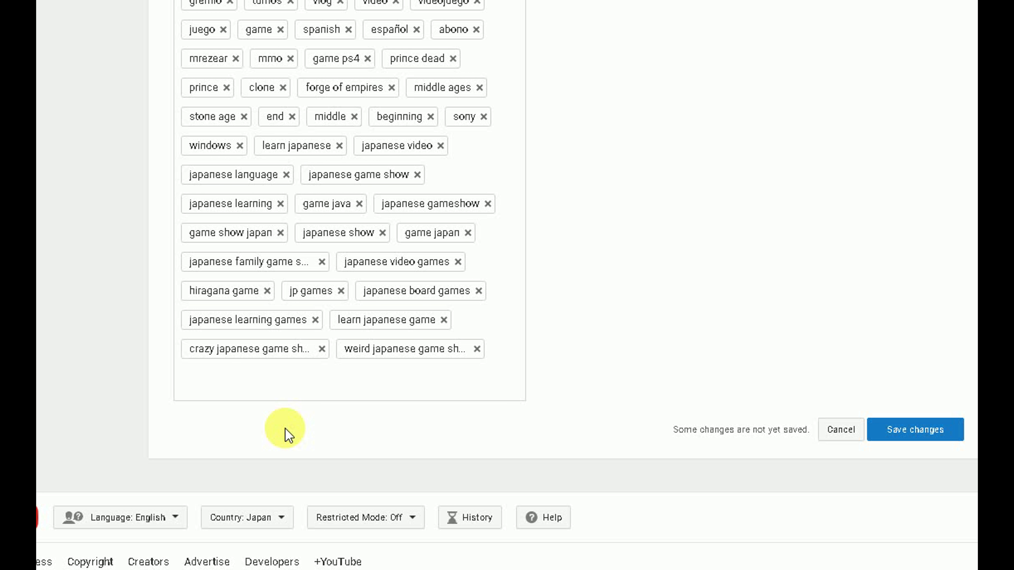